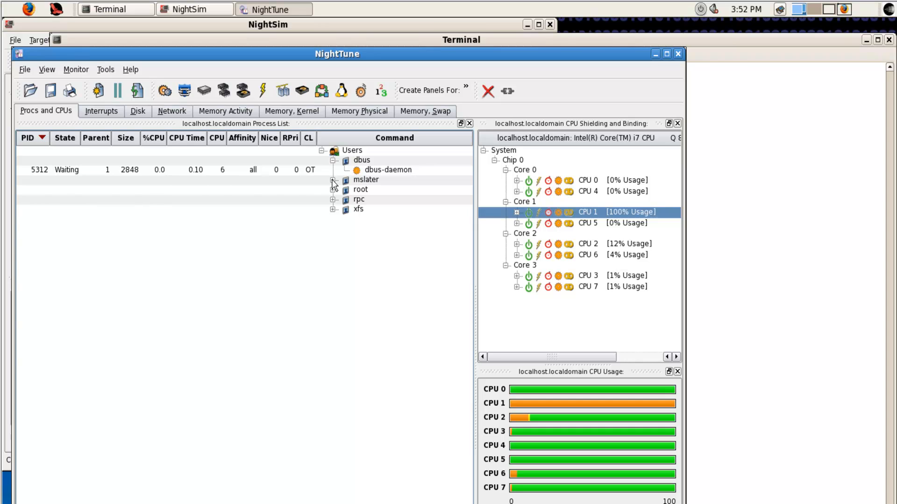
- Expand the process list entry of the account running nsim.serv and show the threads of its wd process
{"action": "left_click", "coordinate": [333, 180]}
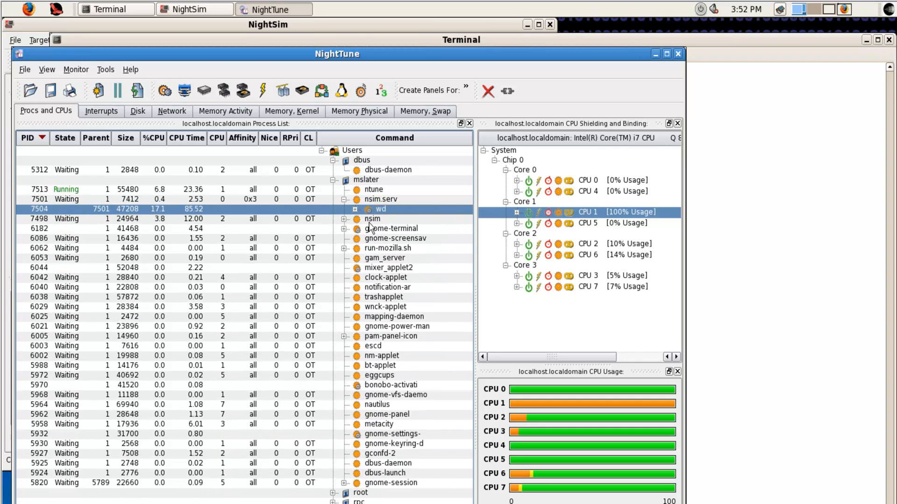
{"action": "left_click", "coordinate": [355, 209]}
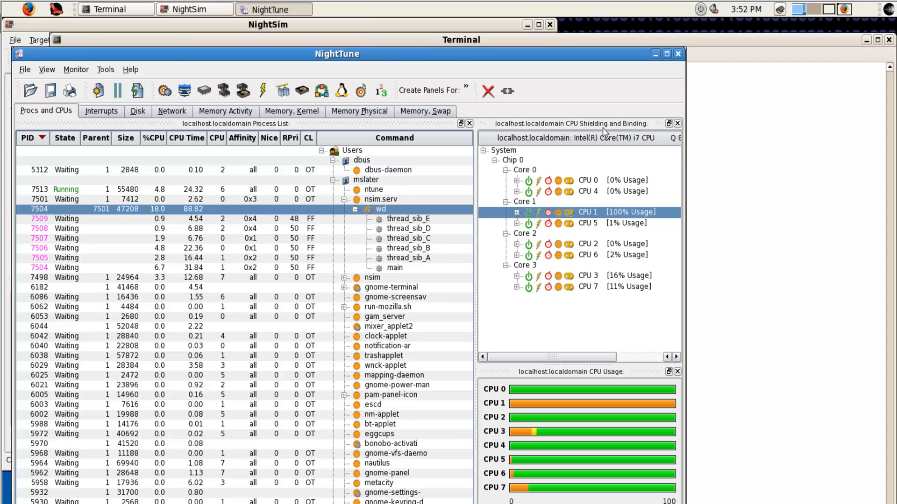
- Fully shield CPUs 1, 2 and 3, taking down their sibling CPUs 5, 6 and 7, and apply the shielding
{"action": "right_click", "coordinate": [577, 215]}
{"action": "left_click", "coordinate": [589, 250]}
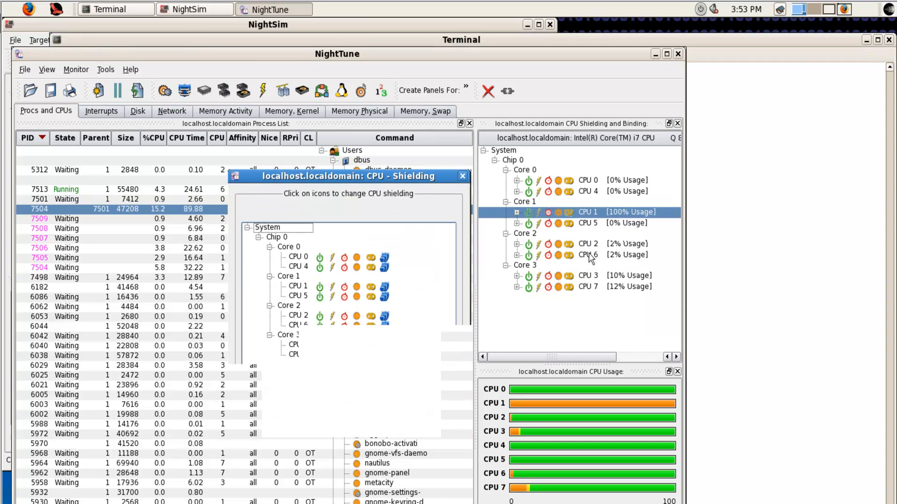
{"action": "left_click", "coordinate": [384, 287]}
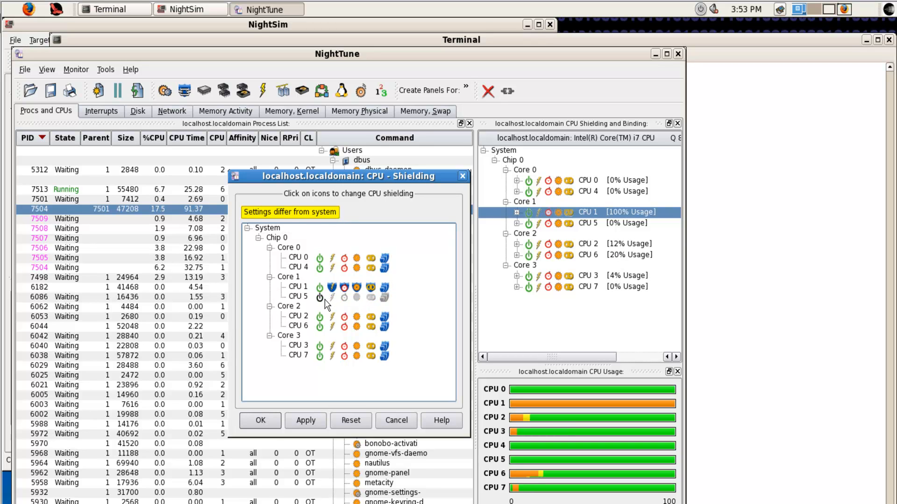
{"action": "left_click", "coordinate": [385, 317]}
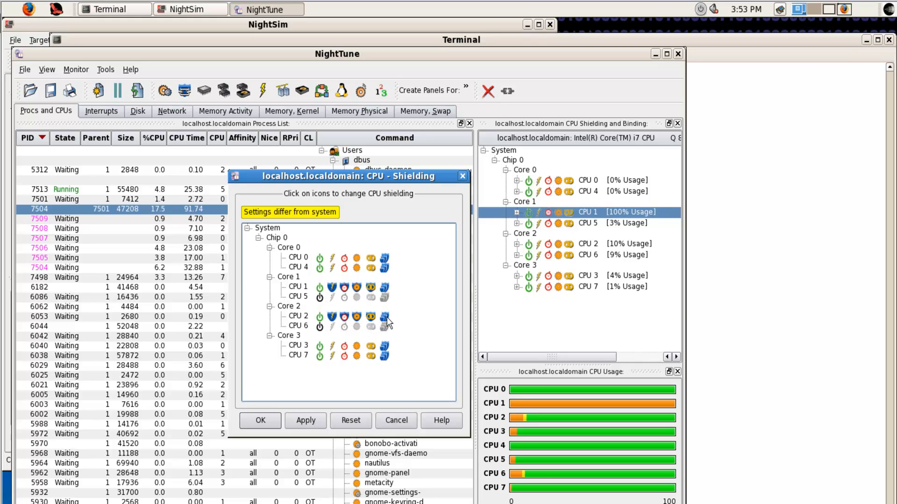
{"action": "left_click", "coordinate": [387, 346]}
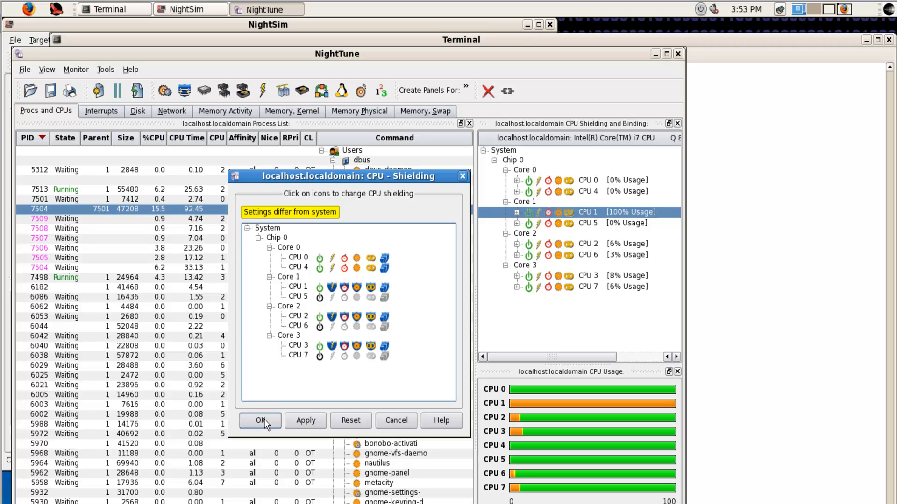
{"action": "left_click", "coordinate": [264, 419]}
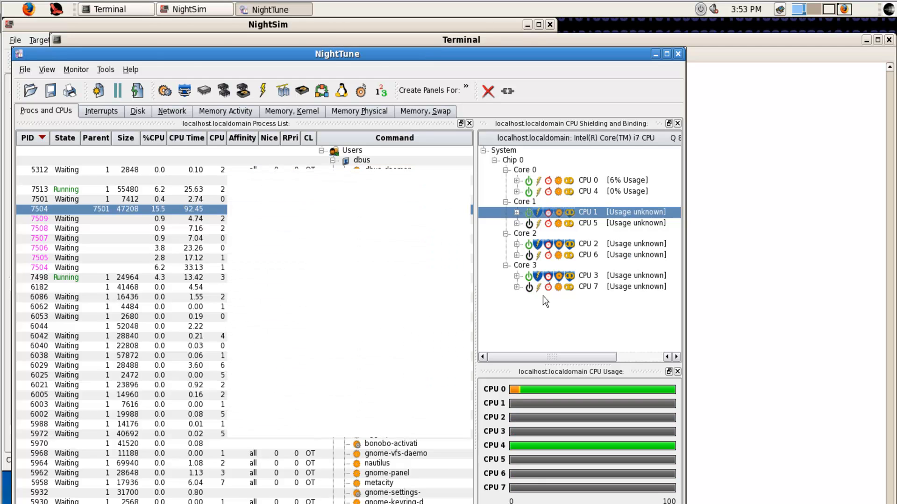
- Bind thread_sib_C of the wd process to CPU 2 and thread_sib_B to CPU 3
{"action": "left_click", "coordinate": [583, 192]}
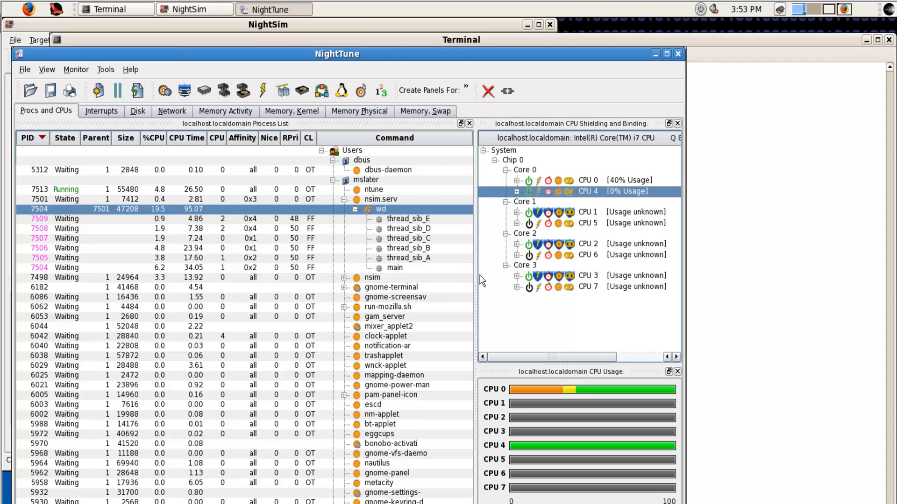
{"action": "left_click_drag", "start_coordinate": [548, 249], "coordinate": [408, 239]}
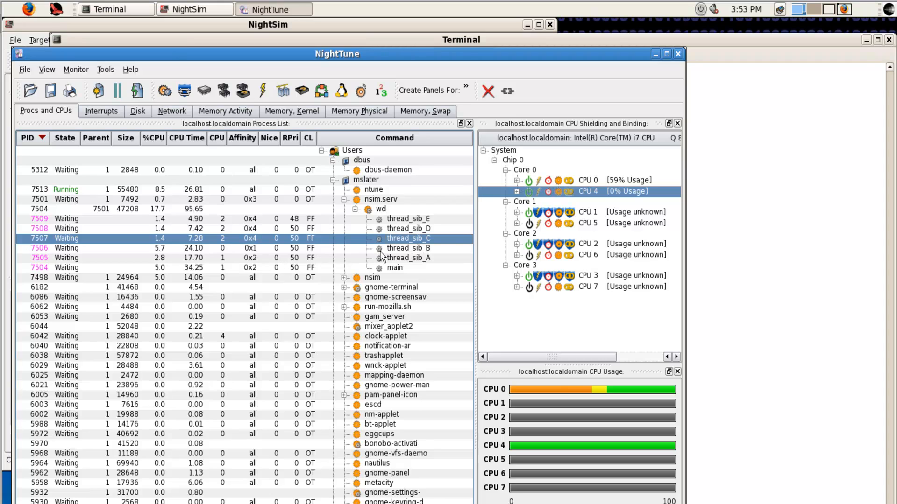
{"action": "left_click", "coordinate": [393, 249]}
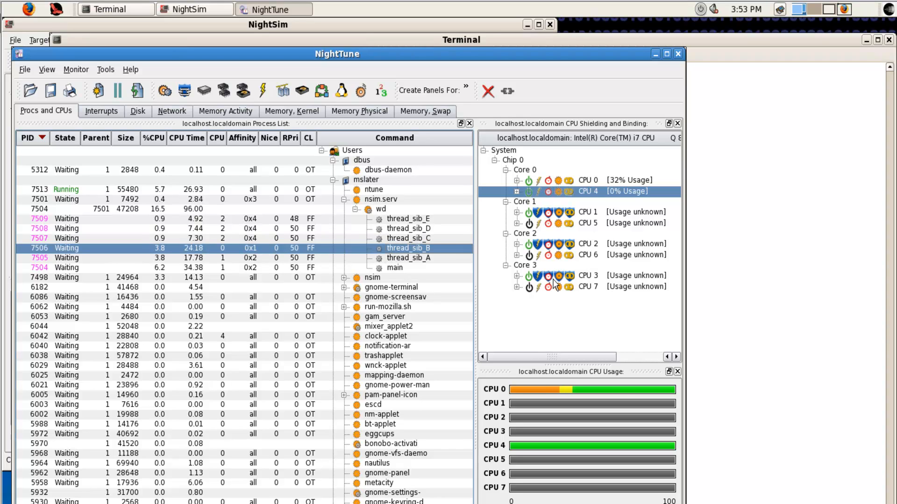
{"action": "left_click_drag", "start_coordinate": [554, 280], "coordinate": [181, 211]}
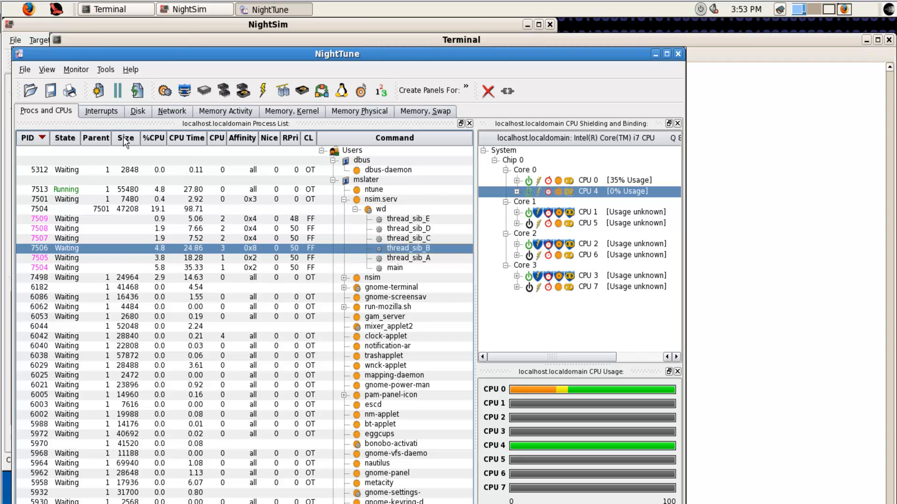
- Examine the interrupt activity per CPU around the eth0 and nvidia rows, widening the CPU 0 column
{"action": "left_click", "coordinate": [99, 112]}
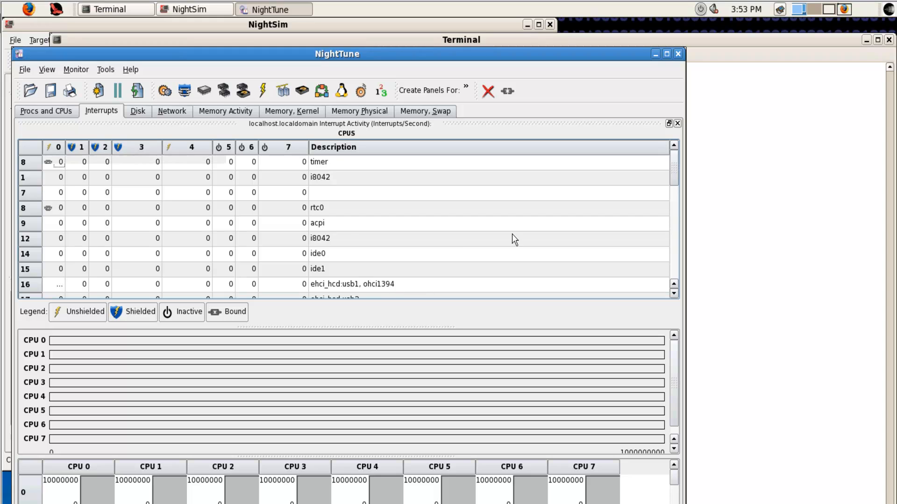
{"action": "scroll", "coordinate": [512, 237], "scroll_direction": "down", "scroll_amount": 1}
{"action": "scroll", "coordinate": [513, 235], "scroll_direction": "down", "scroll_amount": 2}
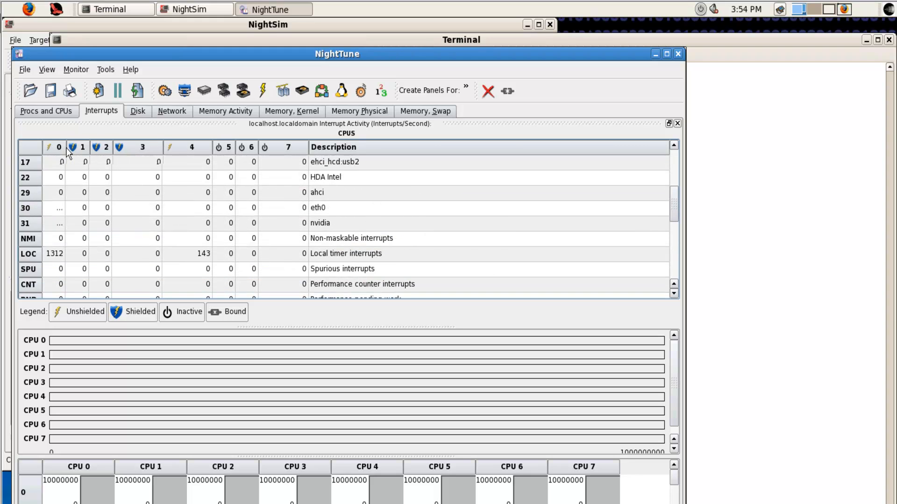
{"action": "left_click_drag", "start_coordinate": [66, 148], "coordinate": [73, 148]}
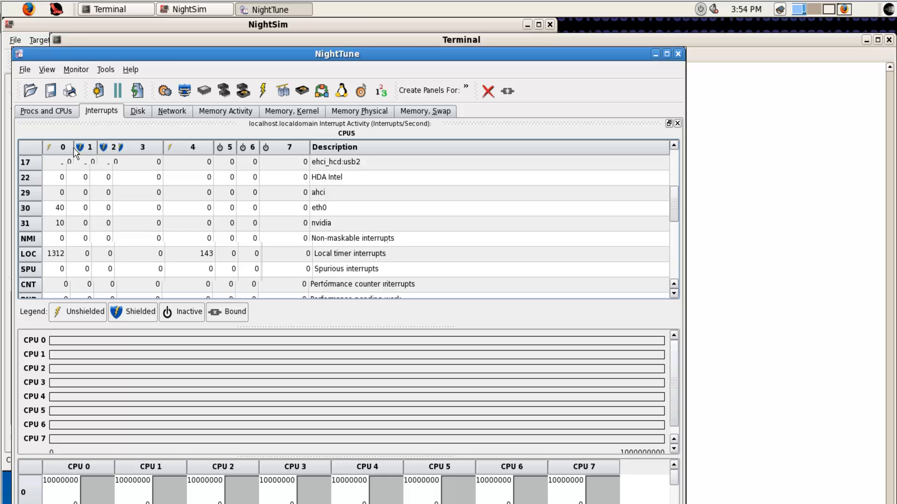
{"action": "right_click", "coordinate": [30, 224]}
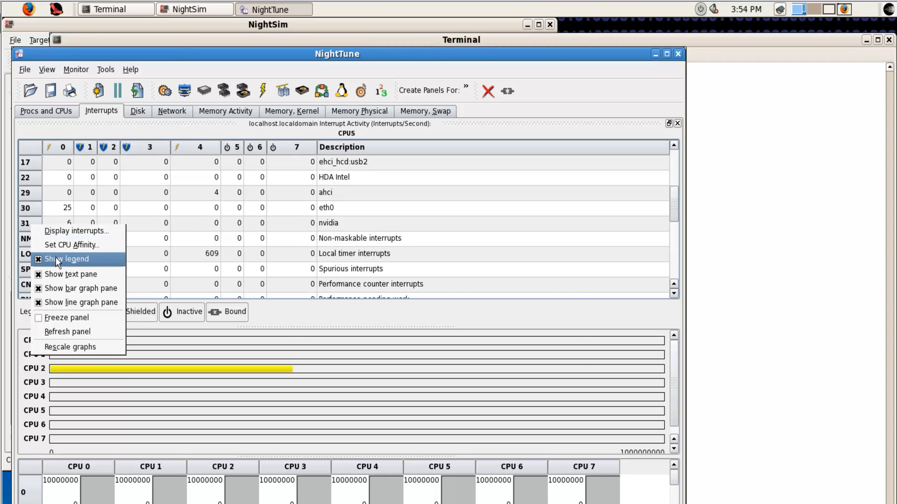
{"action": "left_click", "coordinate": [56, 244]}
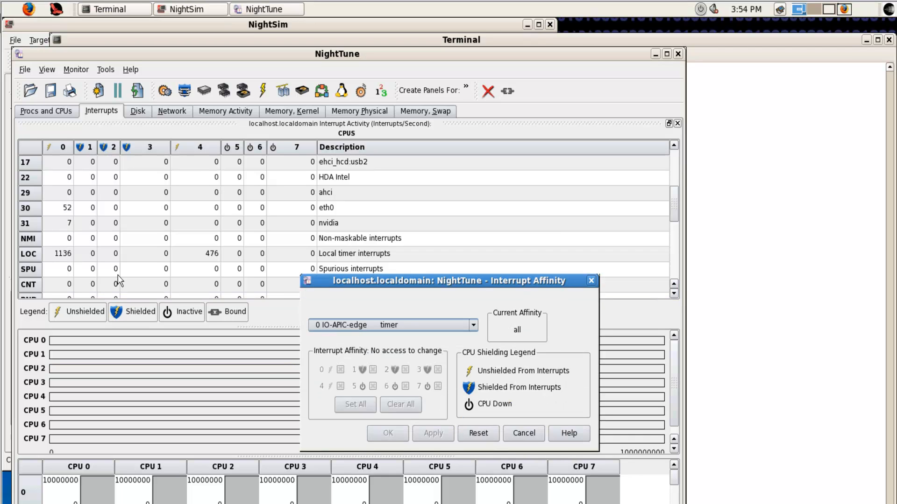
{"action": "left_click", "coordinate": [520, 435]}
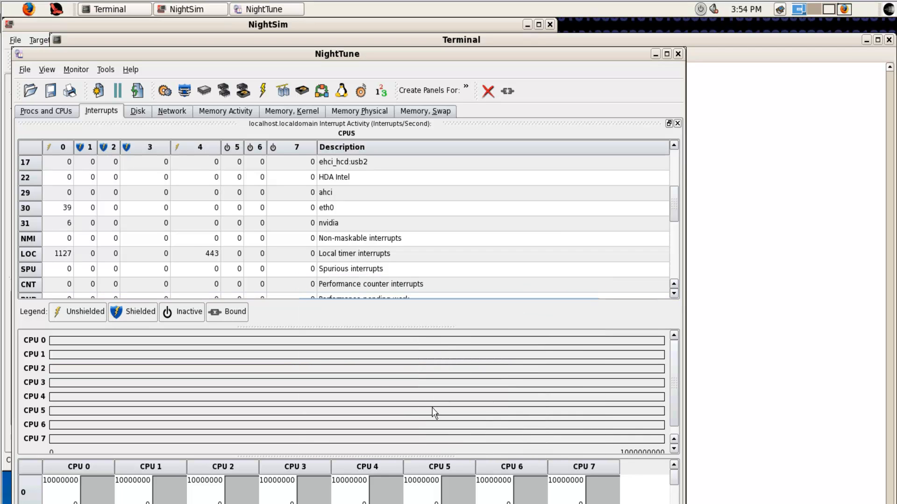
- Set the CPU affinity of the nvidia interrupt (IRQ 31) to CPU 3 only
{"action": "left_click", "coordinate": [25, 224]}
{"action": "right_click", "coordinate": [25, 226]}
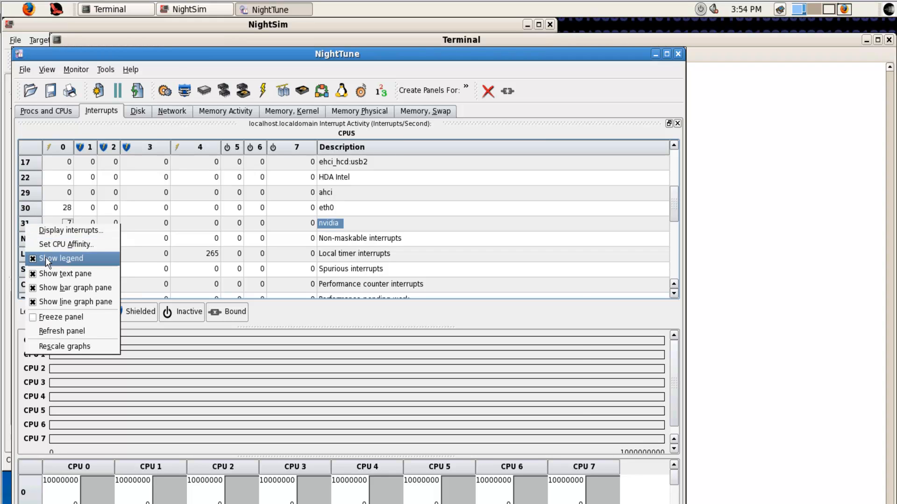
{"action": "left_click", "coordinate": [45, 245]}
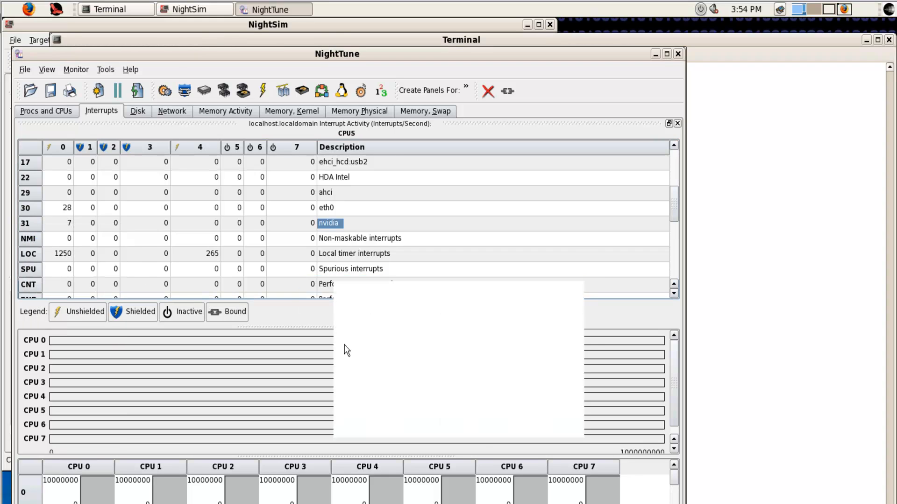
{"action": "left_click", "coordinate": [392, 404]}
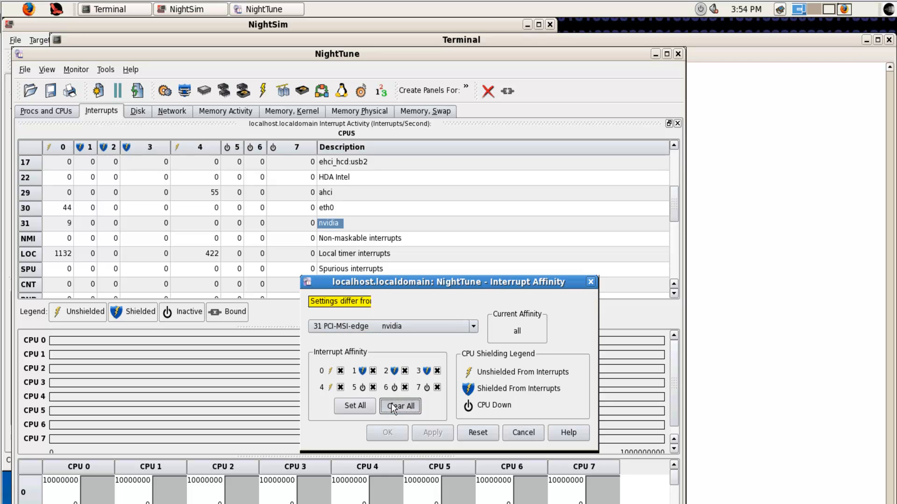
{"action": "left_click", "coordinate": [436, 373]}
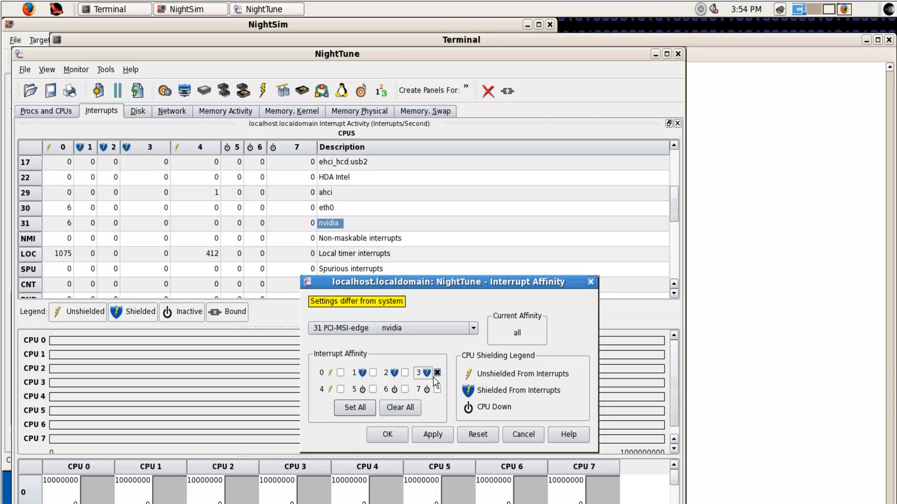
{"action": "left_click", "coordinate": [398, 433]}
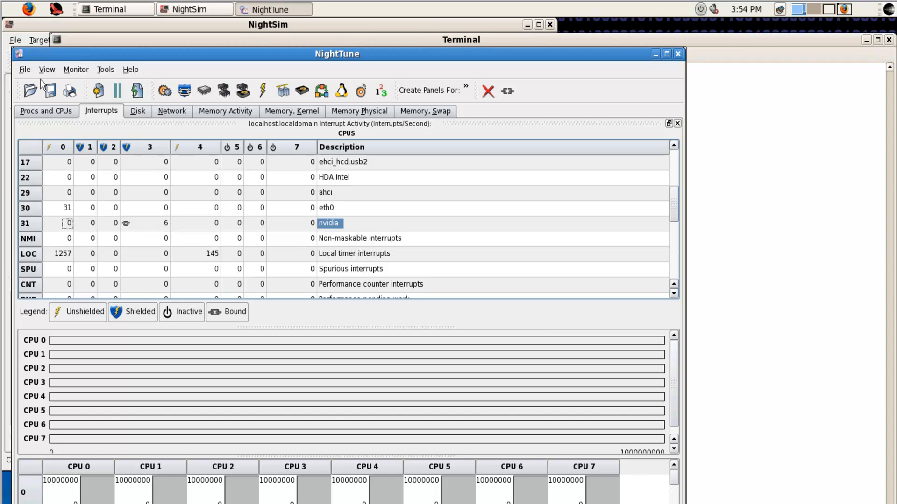
- Save the system state with CPU shielding, process and thread changes and IRQ affinity changes to /tmp/system.state, replacing the existing file
{"action": "left_click", "coordinate": [38, 114]}
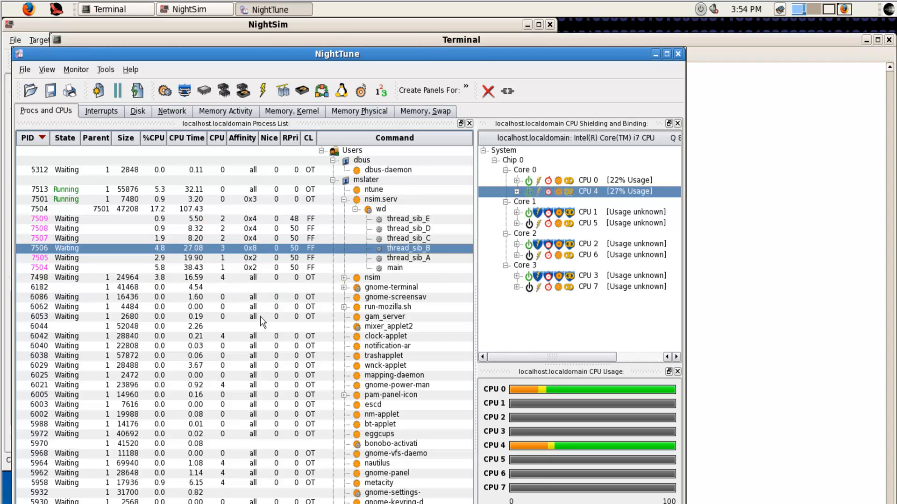
{"action": "left_click", "coordinate": [25, 69]}
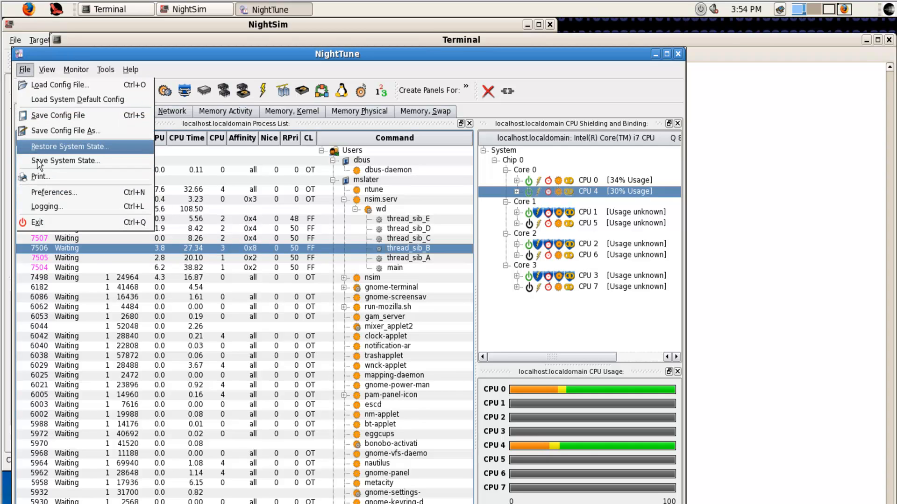
{"action": "left_click", "coordinate": [37, 160]}
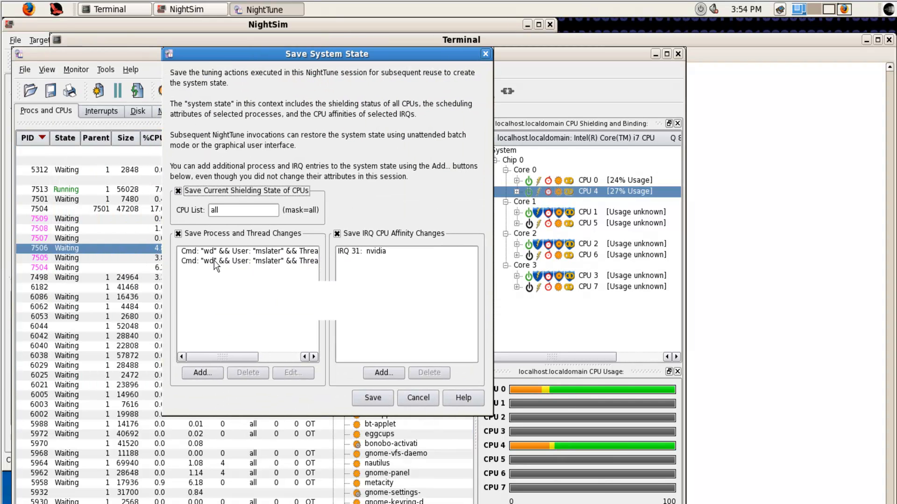
{"action": "mouse_move", "coordinate": [215, 263]}
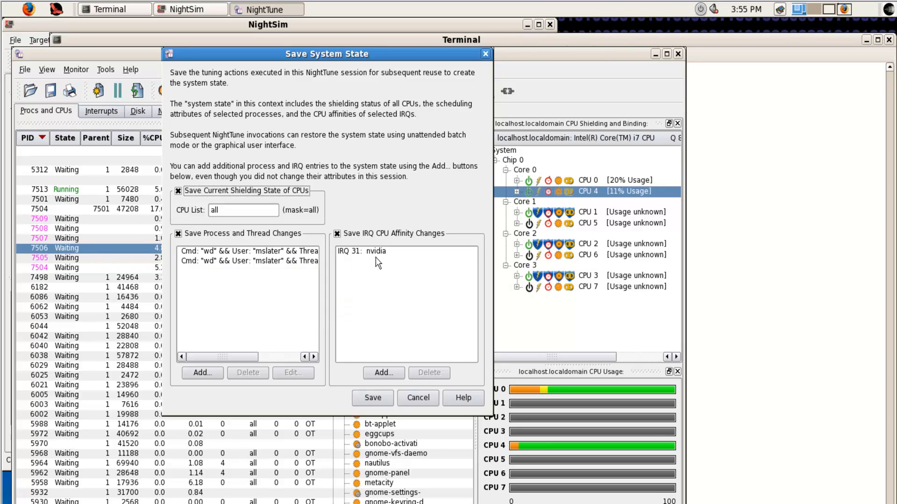
{"action": "mouse_move", "coordinate": [376, 256]}
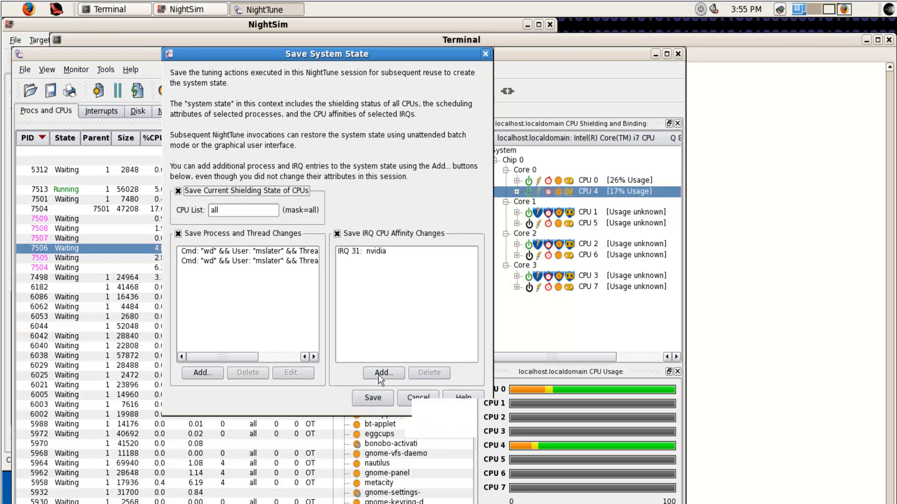
{"action": "left_click", "coordinate": [373, 396]}
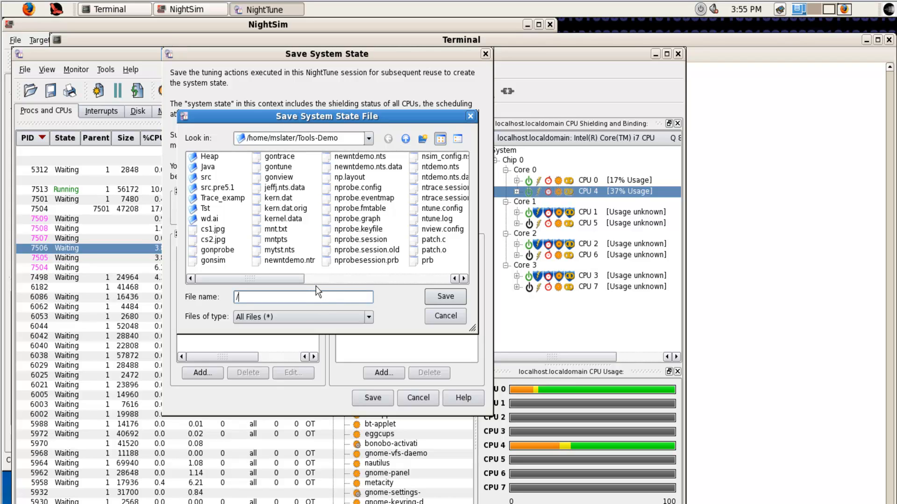
{"action": "type", "text": "/tmp/"}
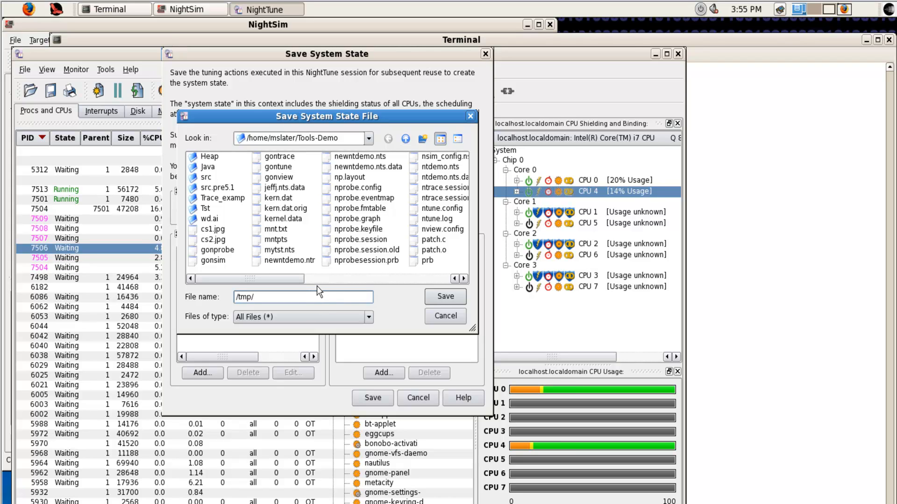
{"action": "type", "text": "system"}
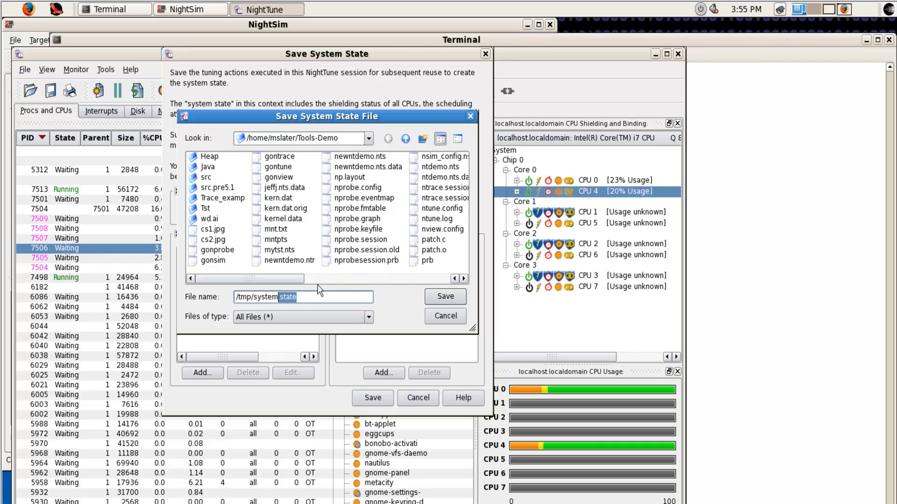
{"action": "type", "text": ".state"}
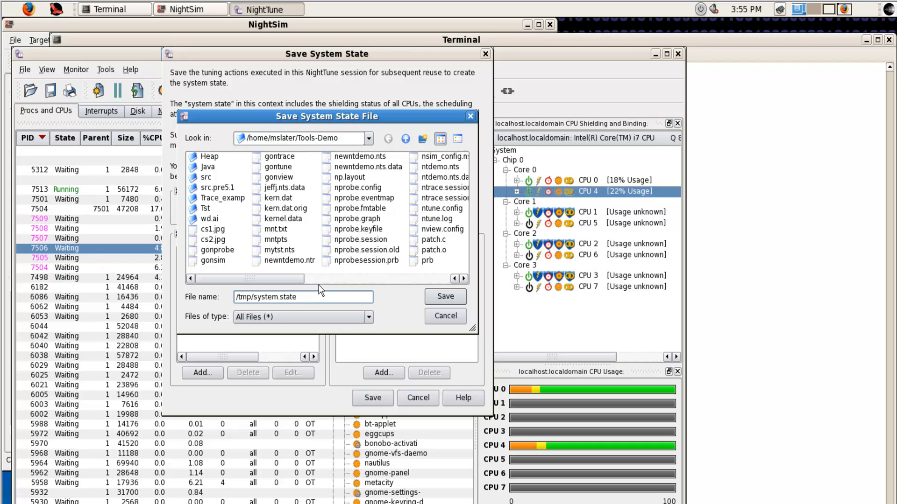
{"action": "left_click", "coordinate": [435, 296]}
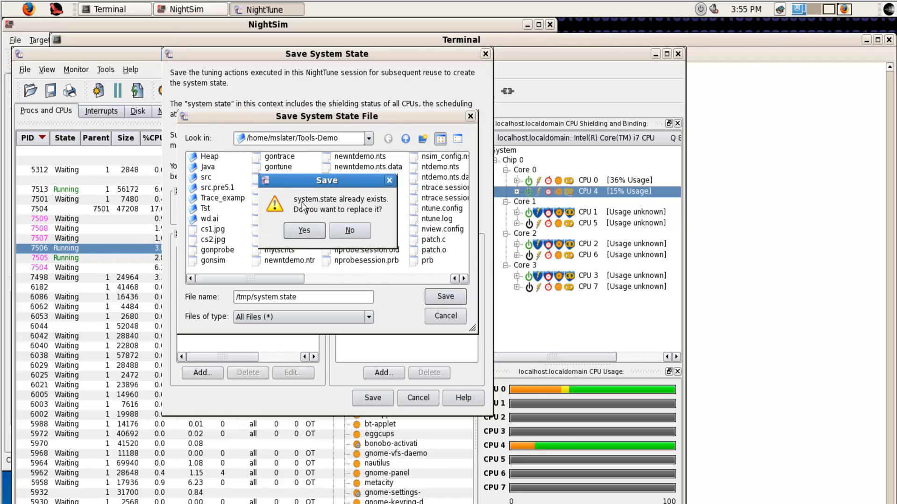
{"action": "left_click", "coordinate": [303, 229]}
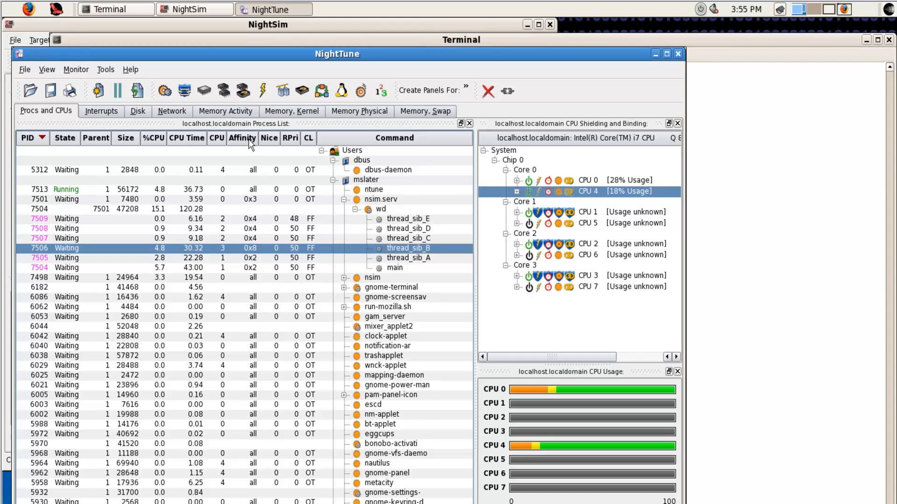
- Switch to NightSim and pause the running scheduler
{"action": "left_click", "coordinate": [189, 31]}
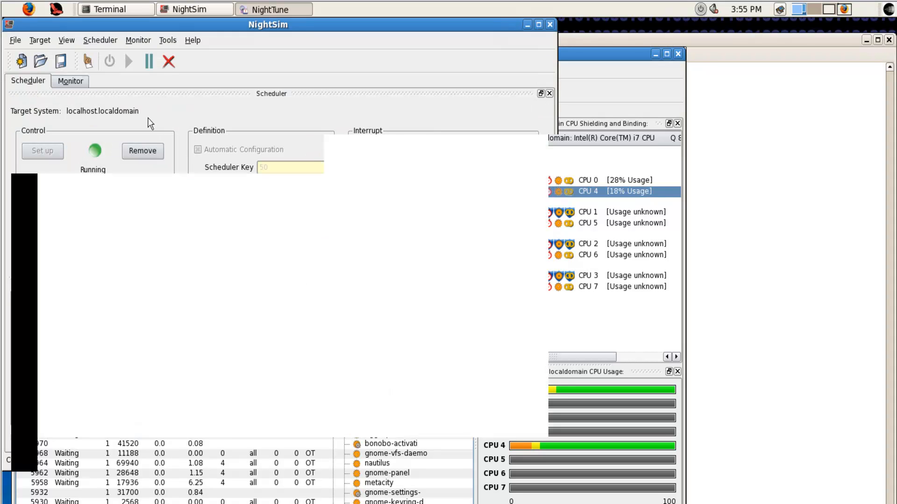
{"action": "left_click", "coordinate": [94, 188]}
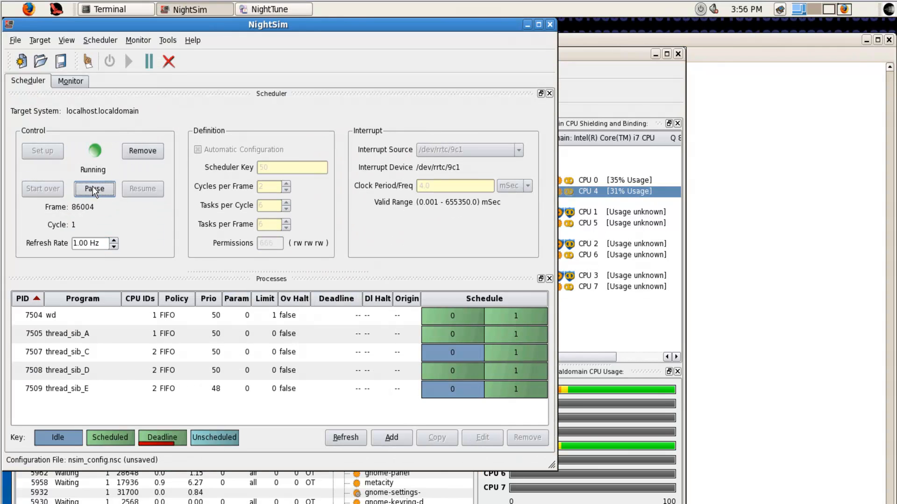
- Remove the active scheduler and exit NightSim
{"action": "left_click", "coordinate": [133, 153]}
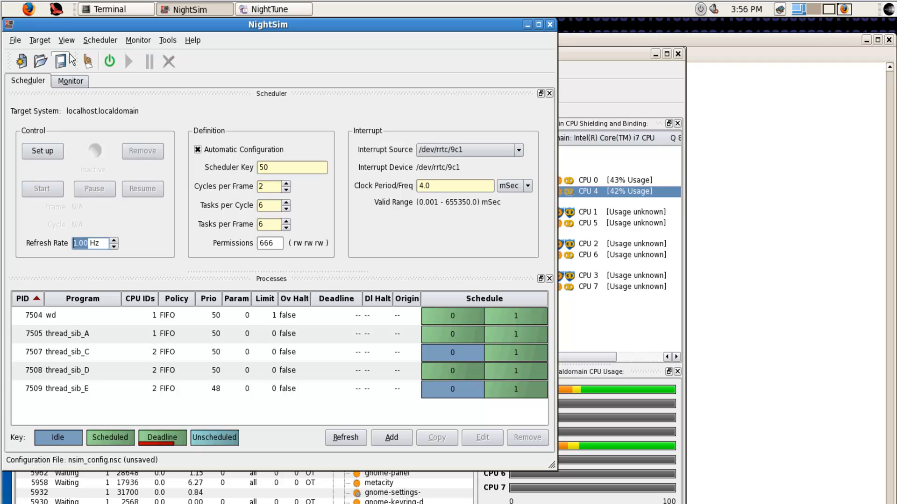
{"action": "left_click", "coordinate": [16, 41]}
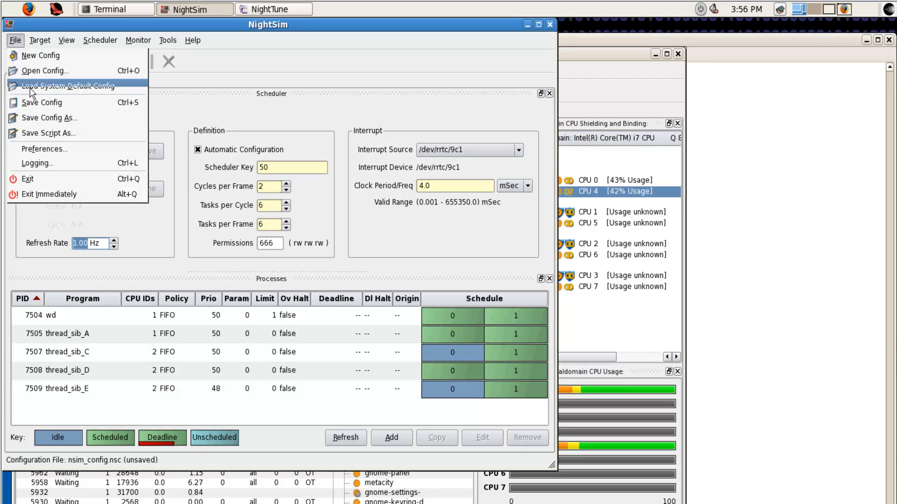
{"action": "left_click", "coordinate": [35, 189]}
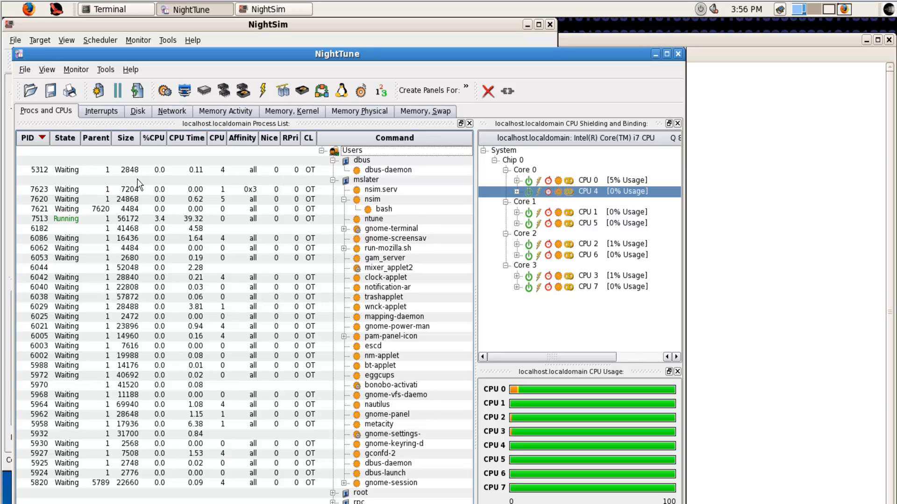
- In NightTune, examine the interrupt activity per CPU around the eth0 and nvidia rows, widening the CPU 6 column
{"action": "left_click", "coordinate": [84, 113]}
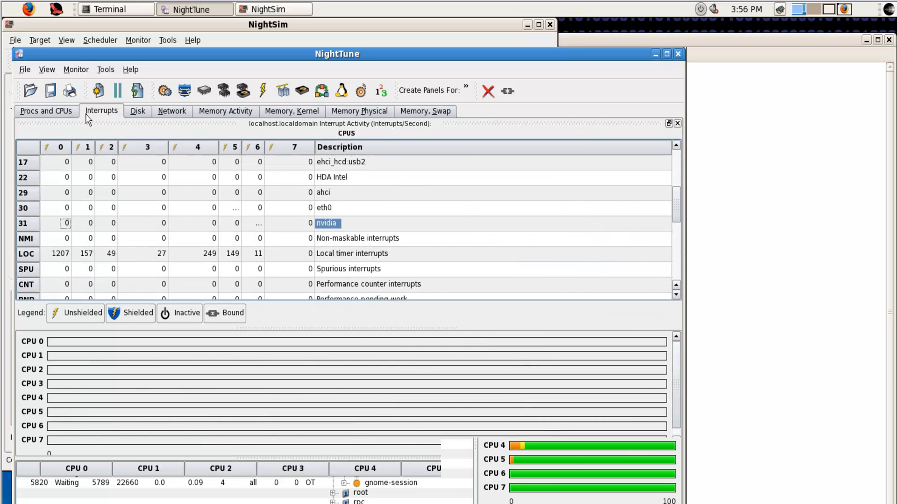
{"action": "scroll", "coordinate": [64, 270], "scroll_direction": "down", "scroll_amount": 2}
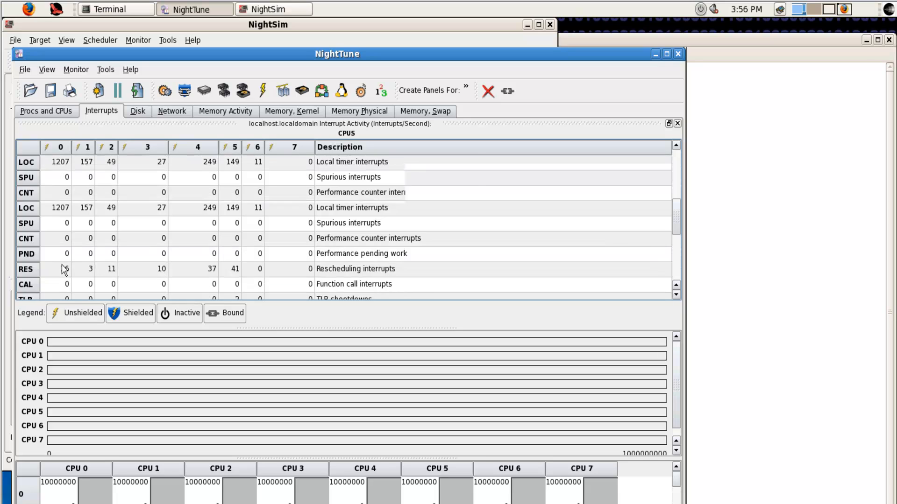
{"action": "scroll", "coordinate": [64, 270], "scroll_direction": "down", "scroll_amount": 3}
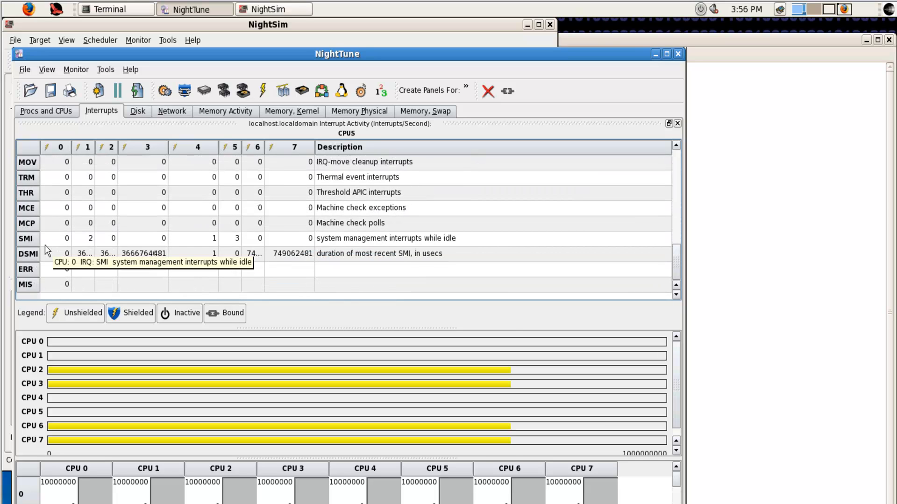
{"action": "scroll", "coordinate": [68, 229], "scroll_direction": "up", "scroll_amount": 4}
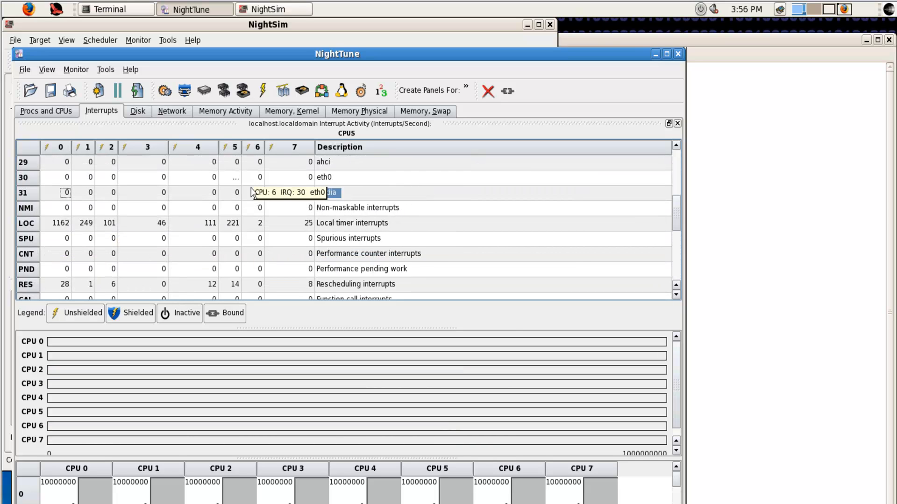
{"action": "left_click_drag", "start_coordinate": [264, 147], "coordinate": [243, 146]}
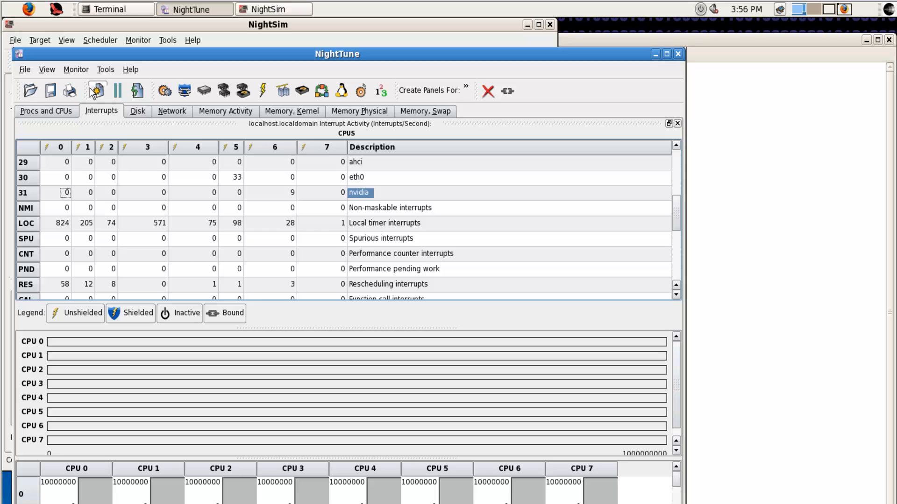
- Switch to NightSim, then set up and start the scheduler
{"action": "left_click", "coordinate": [87, 24]}
{"action": "left_click", "coordinate": [38, 152]}
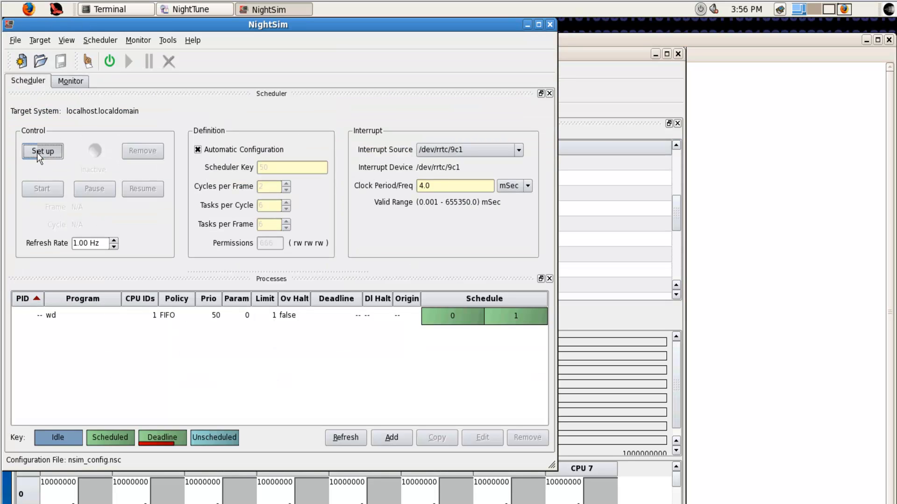
{"action": "left_click", "coordinate": [54, 192]}
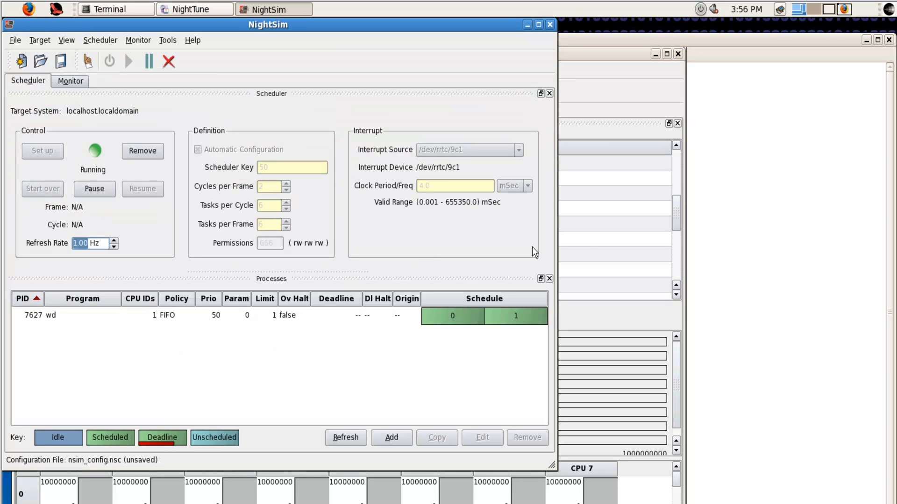
- Switch to NightTune and show the threads of the wd process in the process list
{"action": "left_click", "coordinate": [577, 244]}
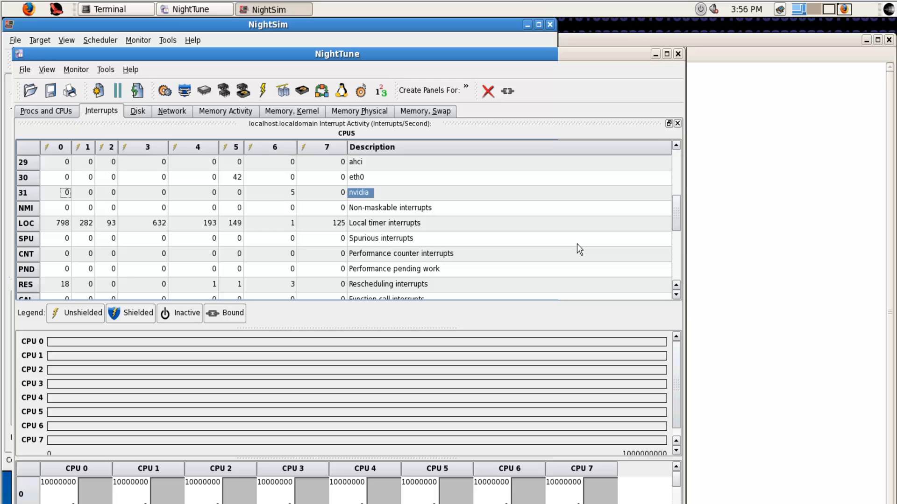
{"action": "left_click", "coordinate": [28, 111]}
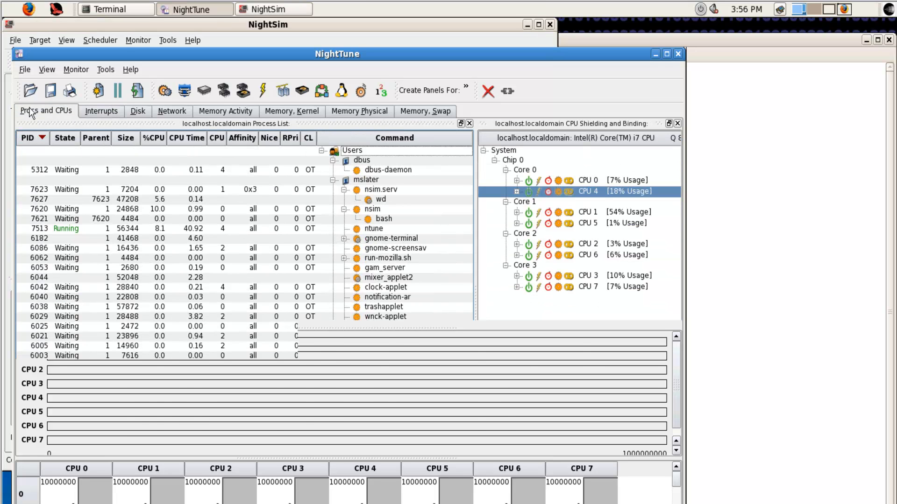
{"action": "right_click", "coordinate": [377, 200]}
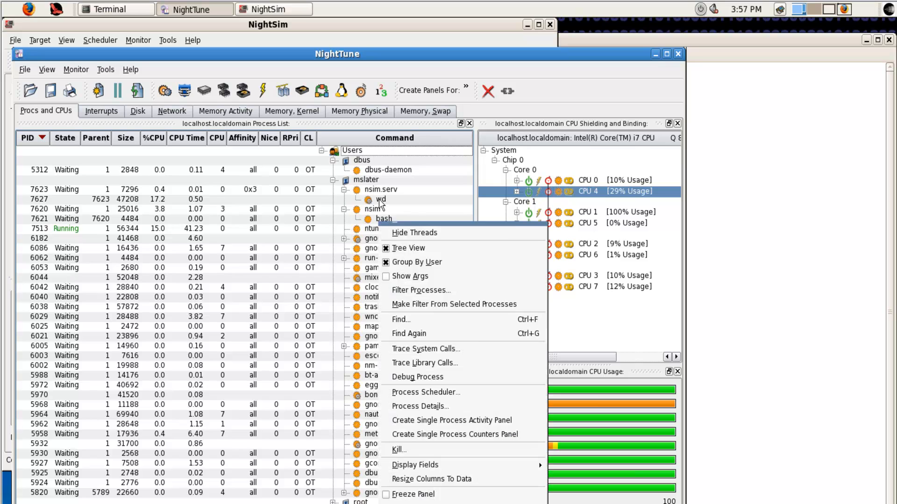
{"action": "left_click", "coordinate": [390, 221]}
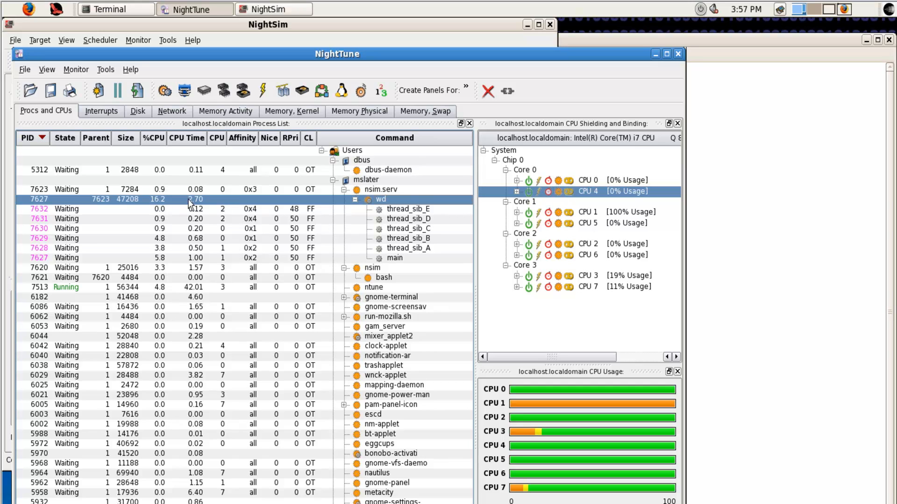
- Restore the system state from /tmp/system.state and close the restore dialog
{"action": "left_click", "coordinate": [24, 71]}
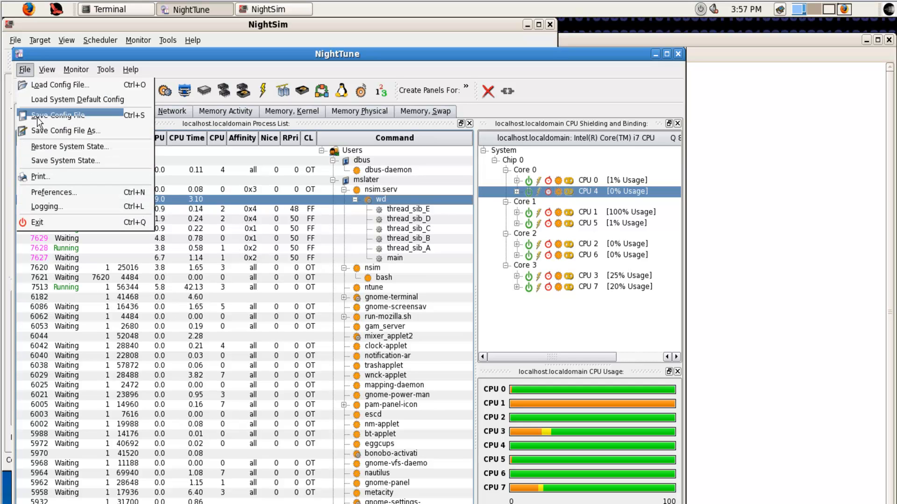
{"action": "left_click", "coordinate": [39, 148]}
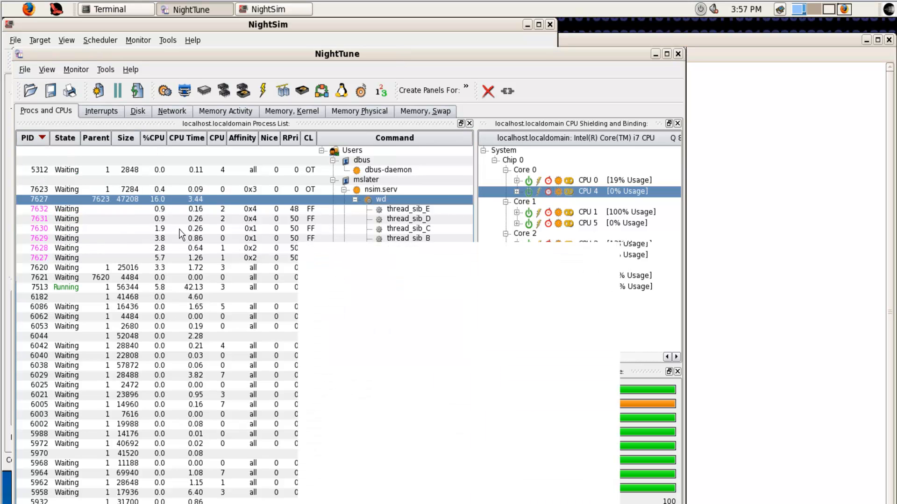
{"action": "left_click", "coordinate": [334, 267]}
{"action": "type", "text": "/"}
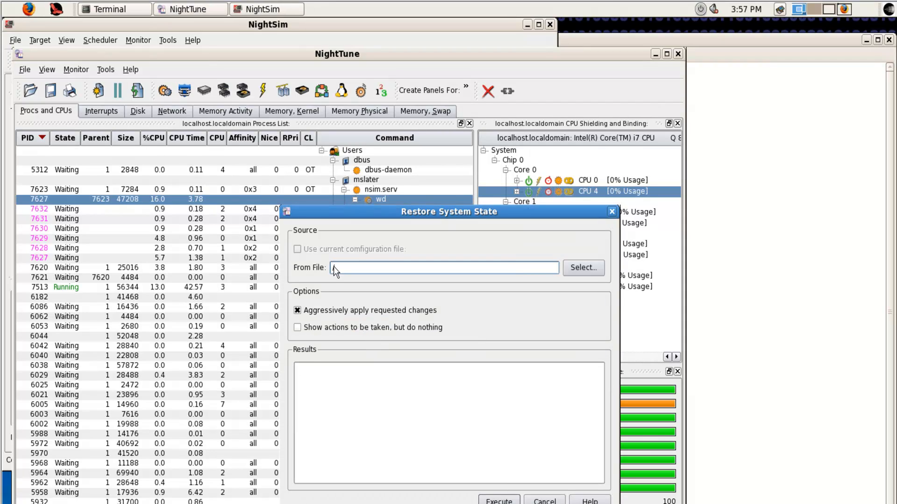
{"action": "type", "text": "tmp/syst"}
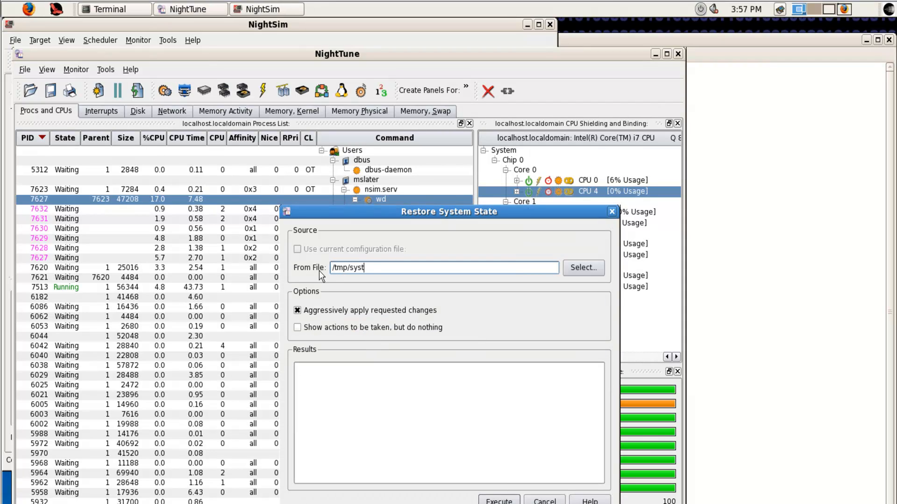
{"action": "type", "text": "em.state"}
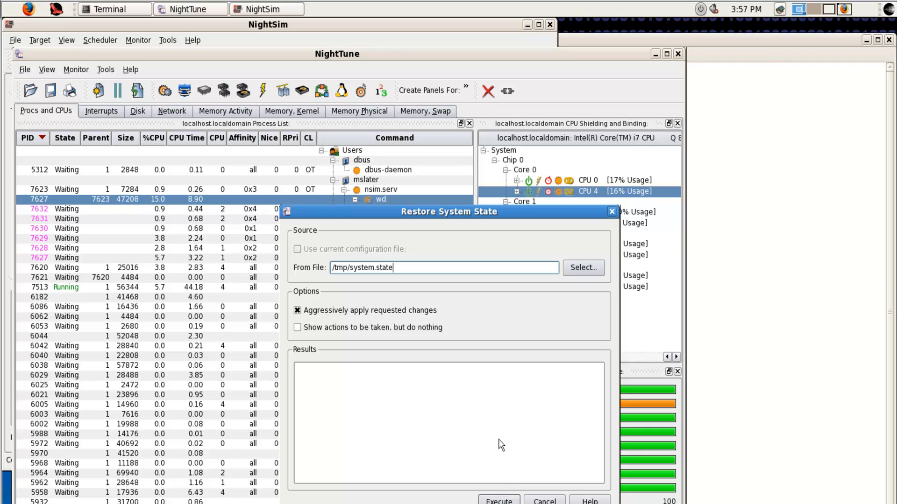
{"action": "key", "text": "Return"}
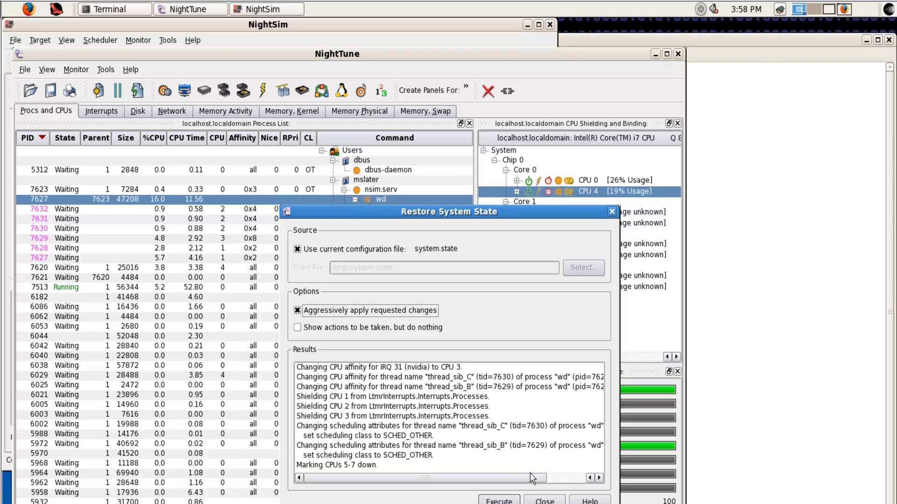
{"action": "left_click", "coordinate": [544, 500]}
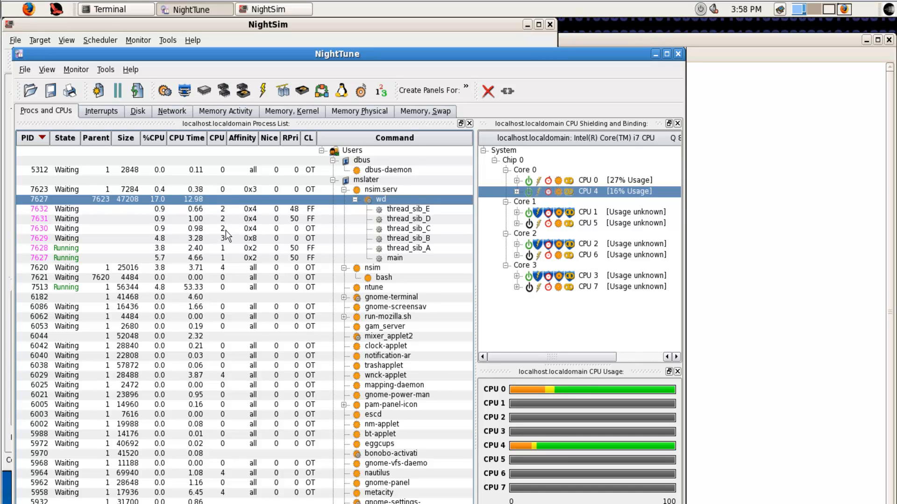
- Check the CPU shielding and nvidia binding in the interrupt activity, and return to the process and CPU view
{"action": "left_click", "coordinate": [105, 112]}
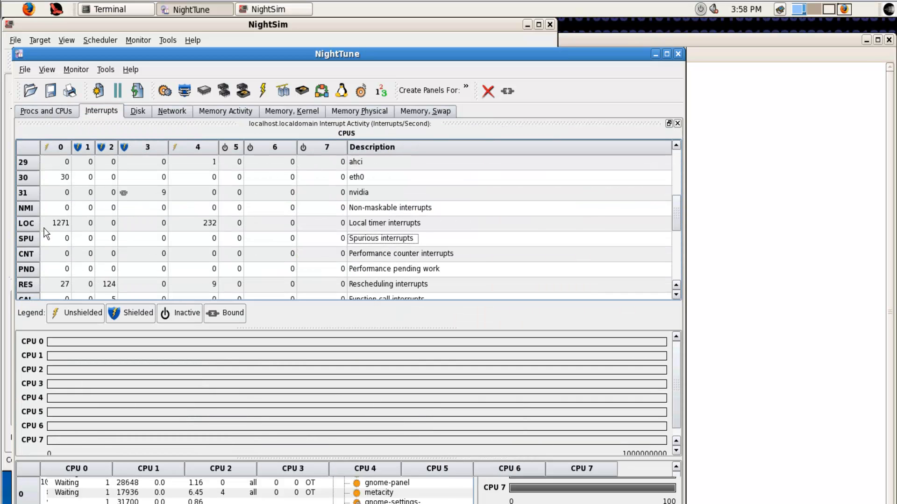
{"action": "left_click", "coordinate": [33, 111]}
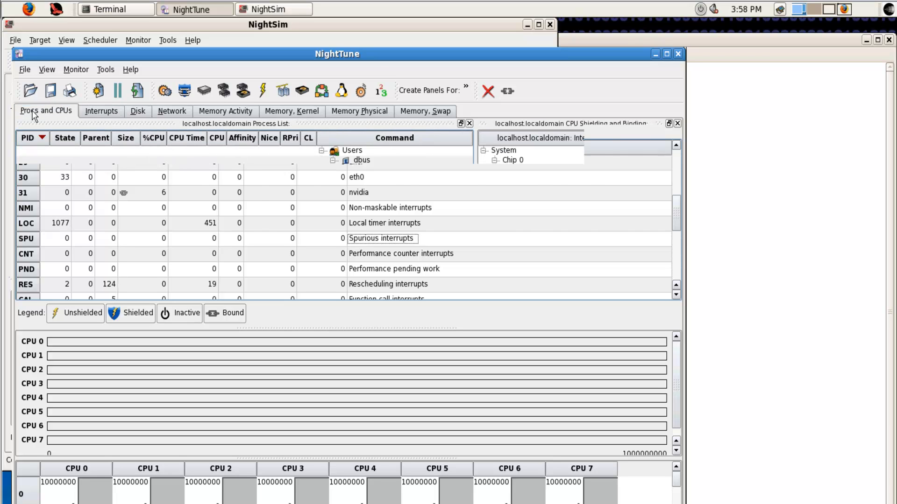